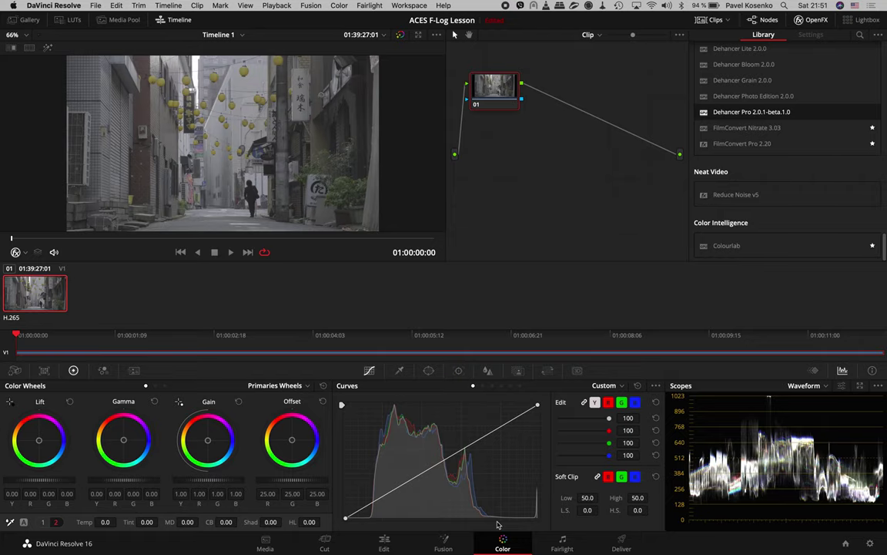
Set colour science to ACEScct with a Rec.709 output device transform and save the project settings
click(870, 545)
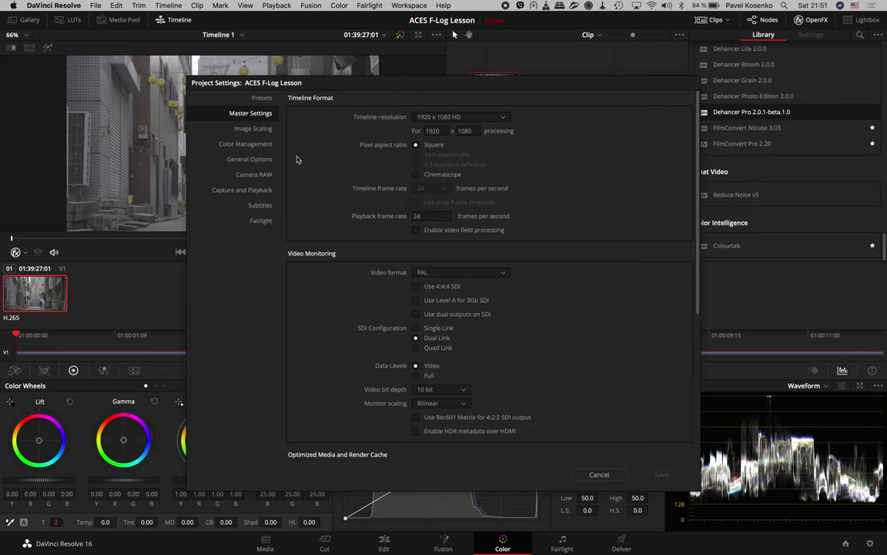
click(269, 146)
click(462, 117)
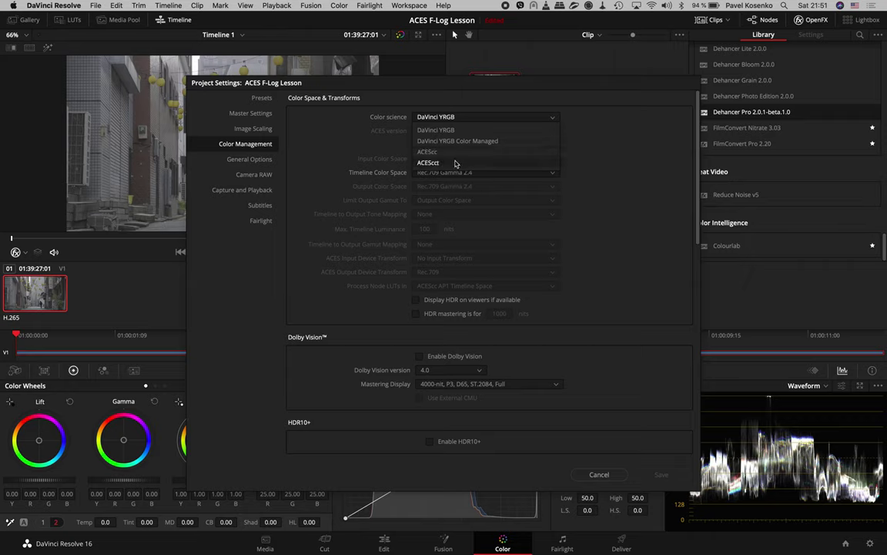
click(455, 164)
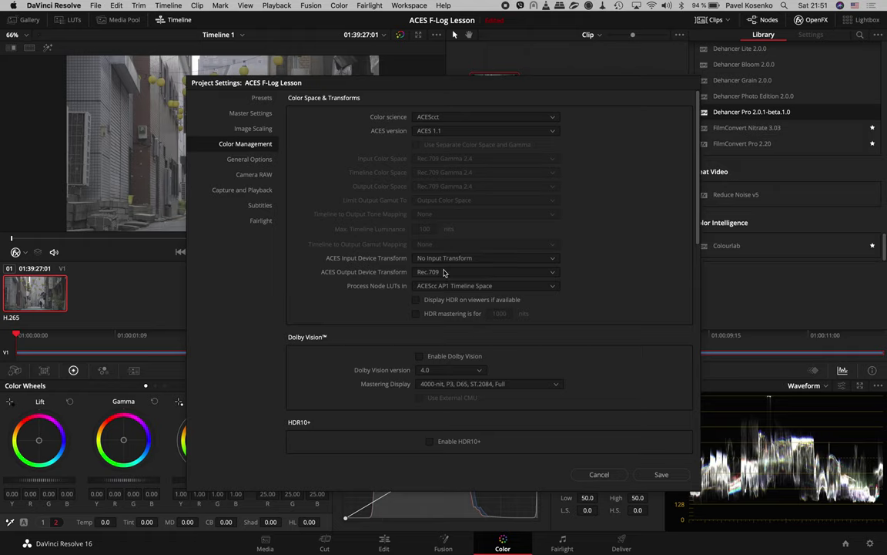
click(444, 272)
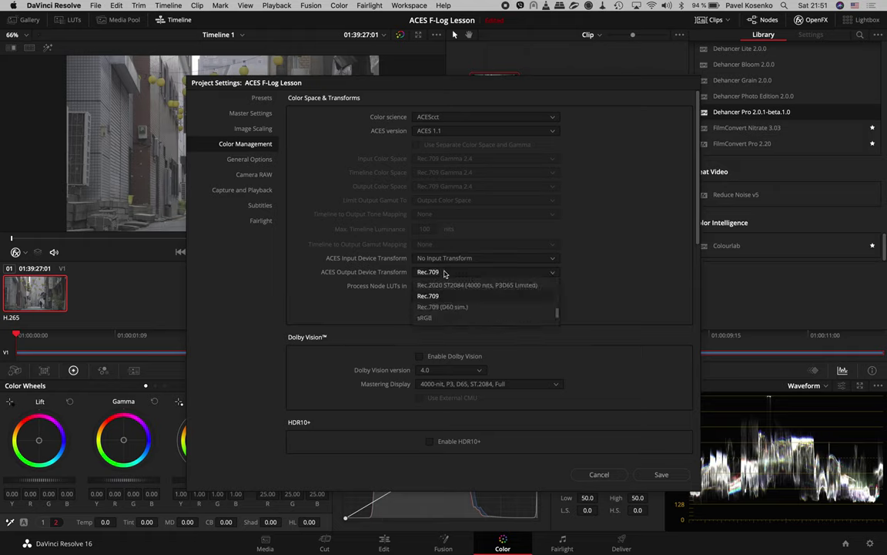
click(431, 295)
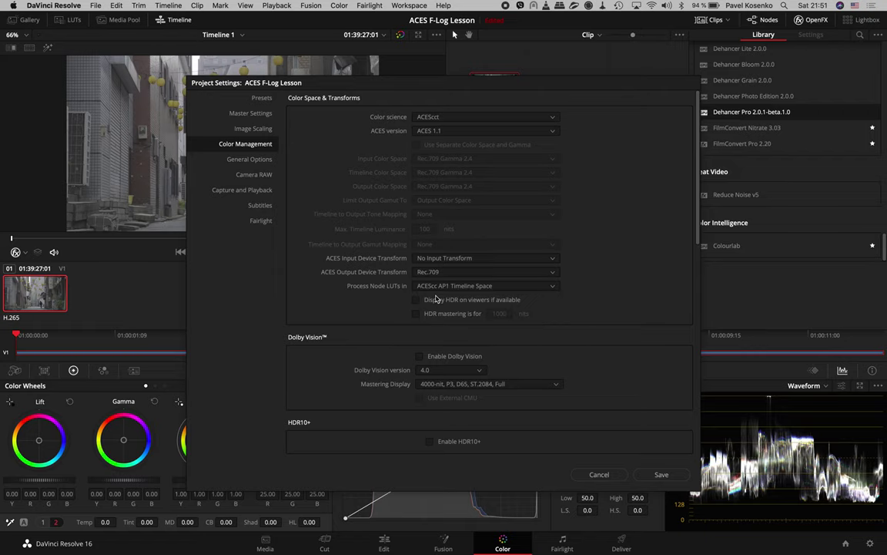
click(661, 474)
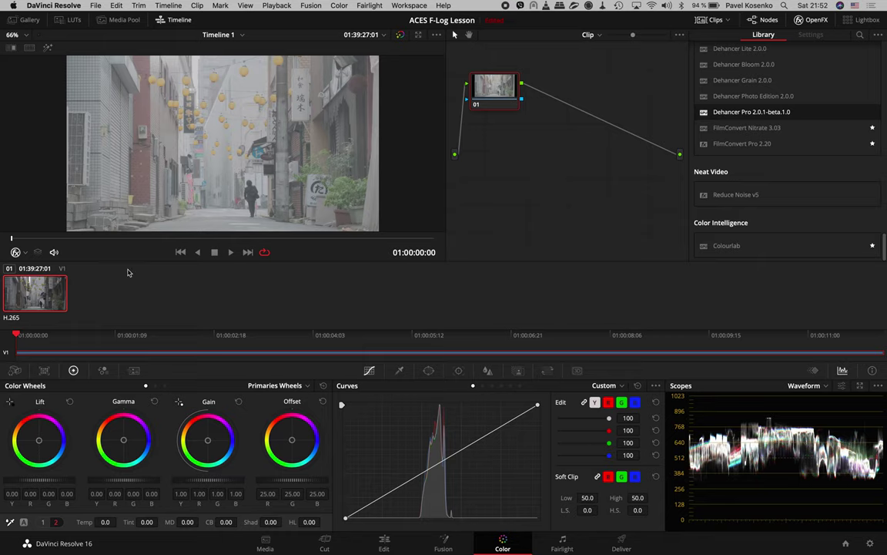
right_click(49, 286)
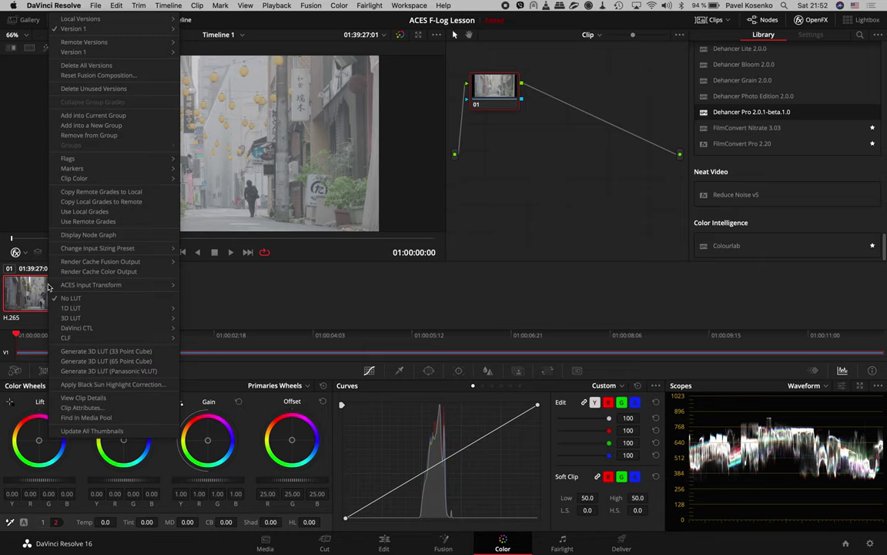
mouse_move(73, 289)
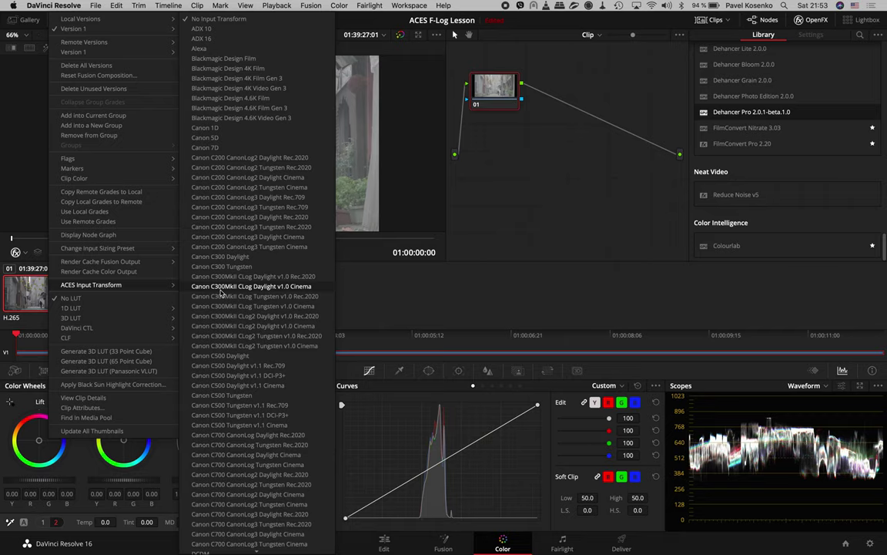
scroll(221, 292, down, 5)
scroll(221, 292, down, 6)
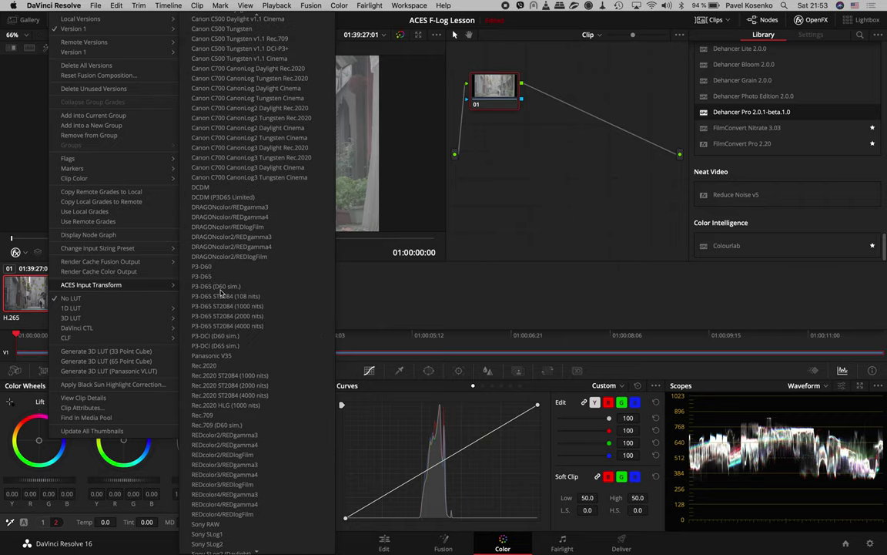
scroll(221, 292, down, 1)
scroll(221, 292, down, 8)
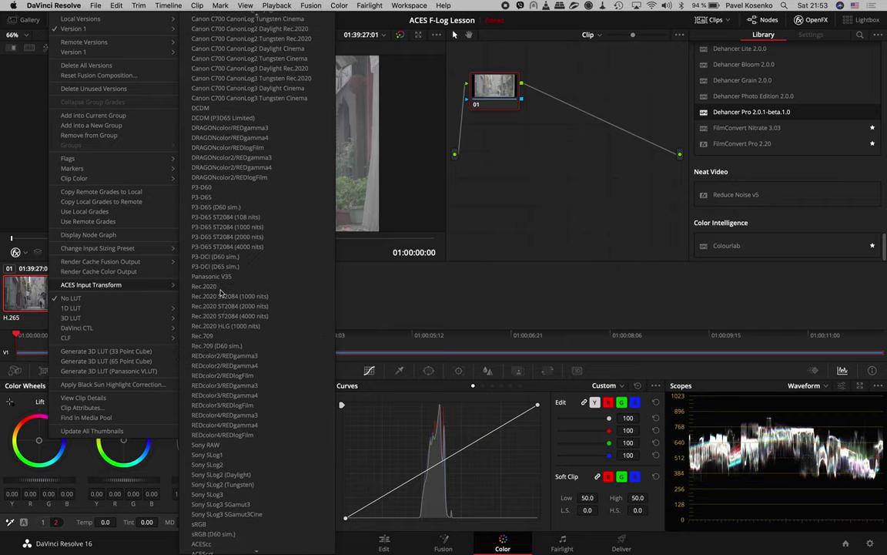
scroll(221, 292, up, 2)
scroll(221, 292, up, 2)
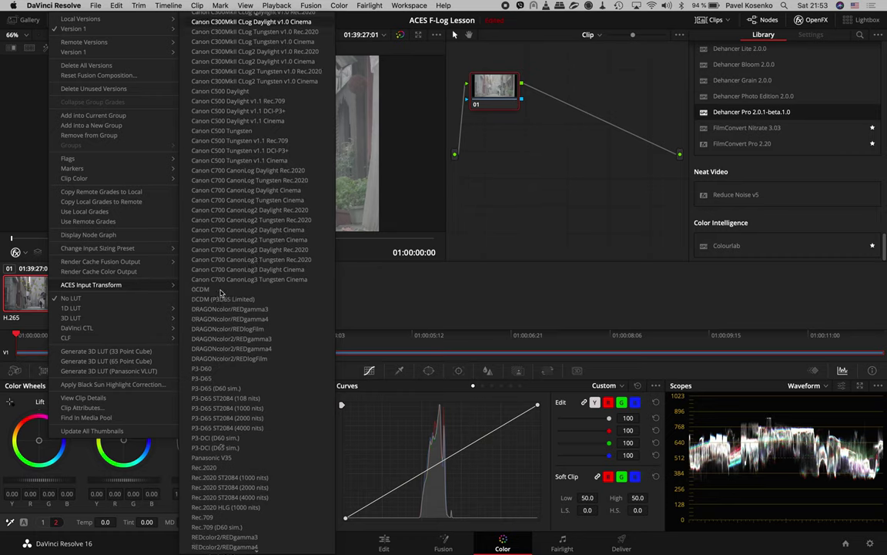
scroll(221, 292, up, 6)
scroll(221, 292, up, 10)
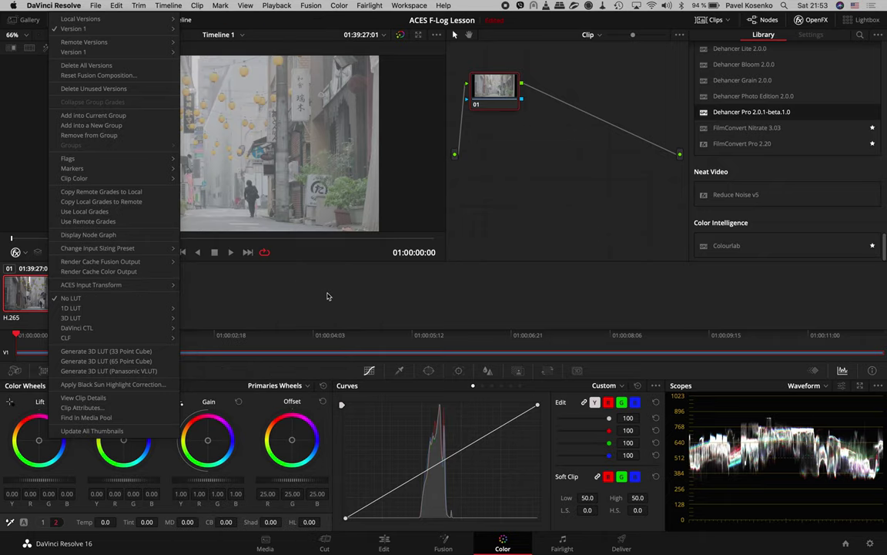
click(327, 296)
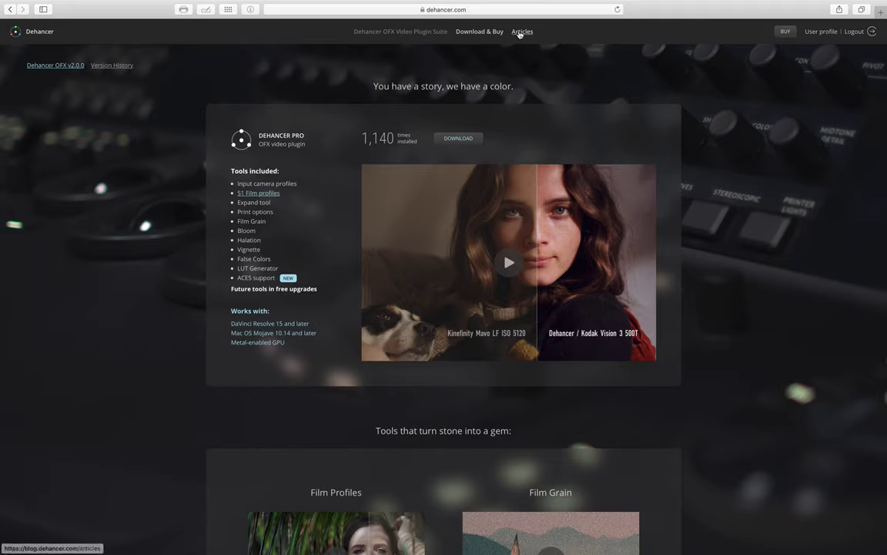
Go to the Articles page from the dehancer.com header
click(522, 31)
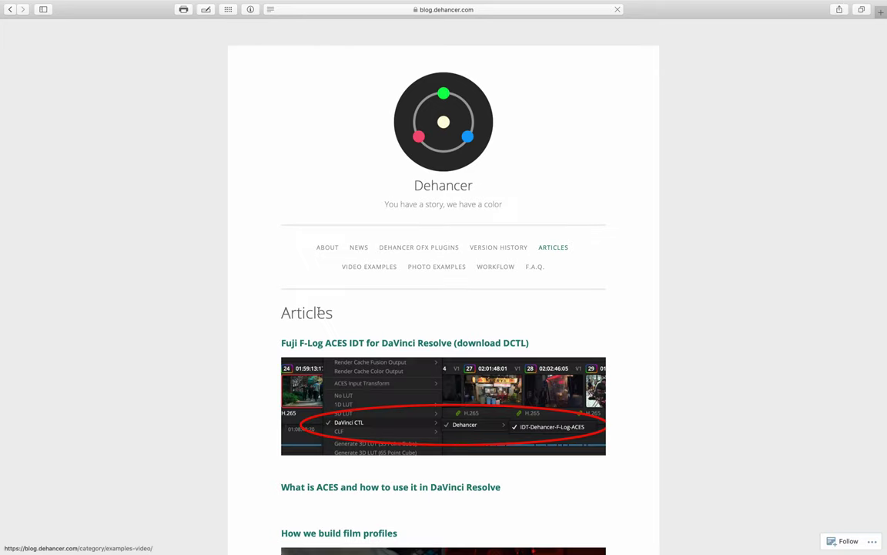
Open the 'Fuji F-Log ACES IDT for DaVinci Resolve' article and scroll through its instructions
click(319, 341)
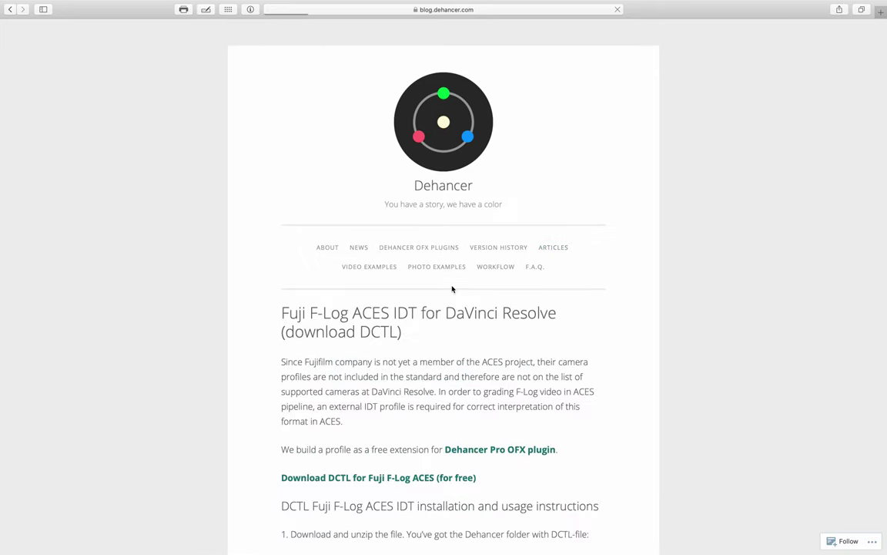
scroll(452, 289, down, 4)
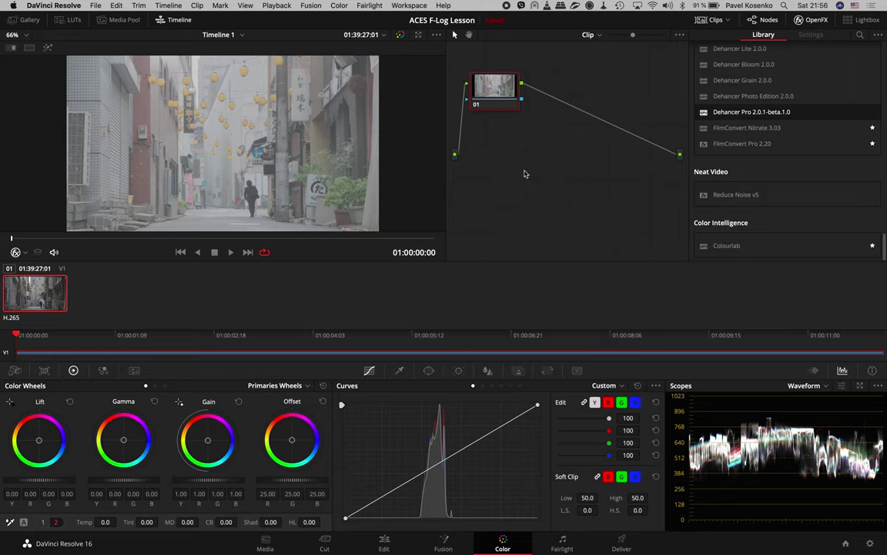
Reopen Project Settings and scroll Color Management down to the Lookup Tables section
click(870, 544)
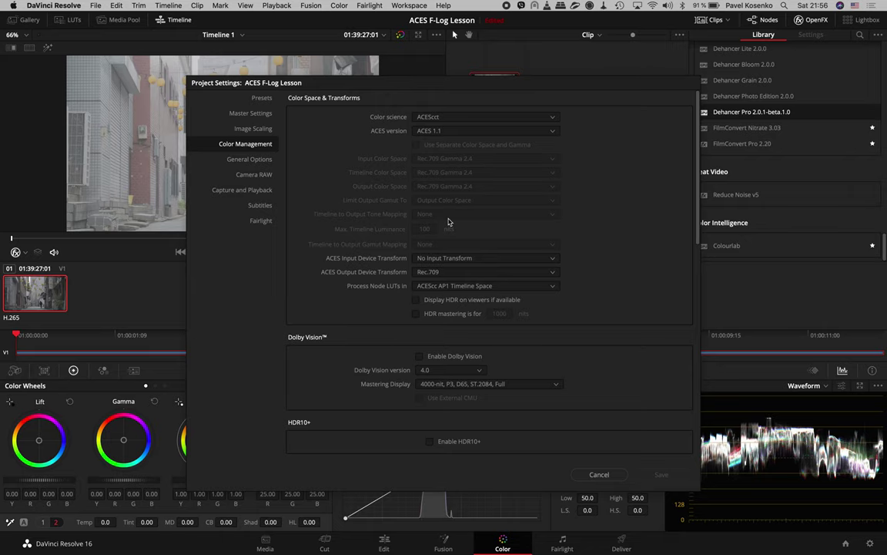
scroll(448, 222, down, 5)
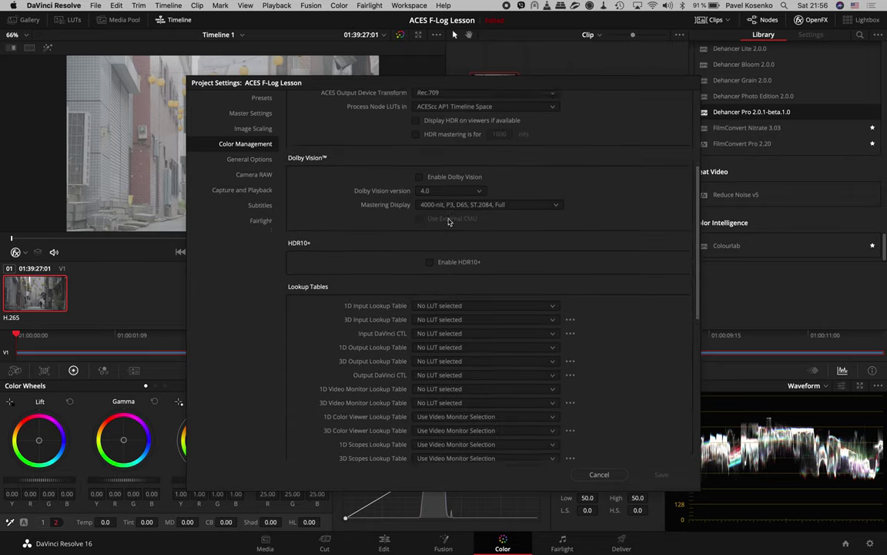
scroll(448, 221, down, 3)
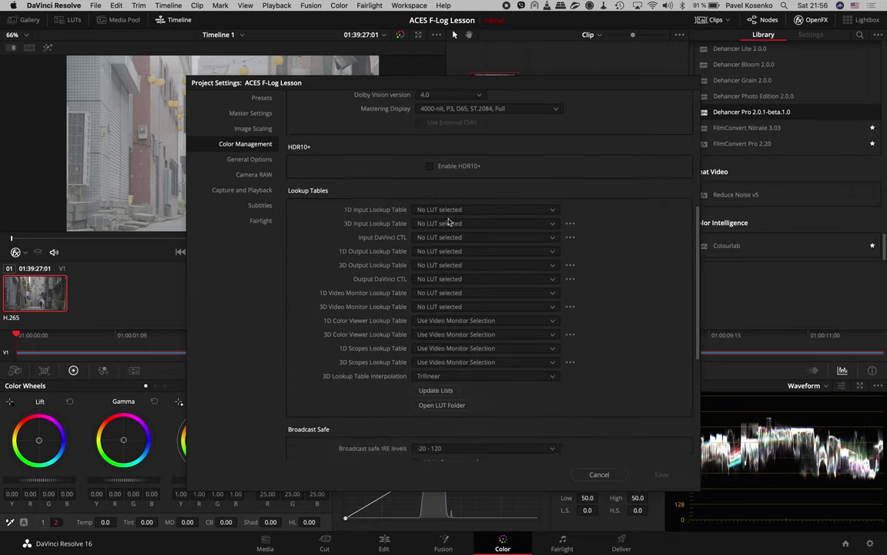
scroll(449, 222, down, 1)
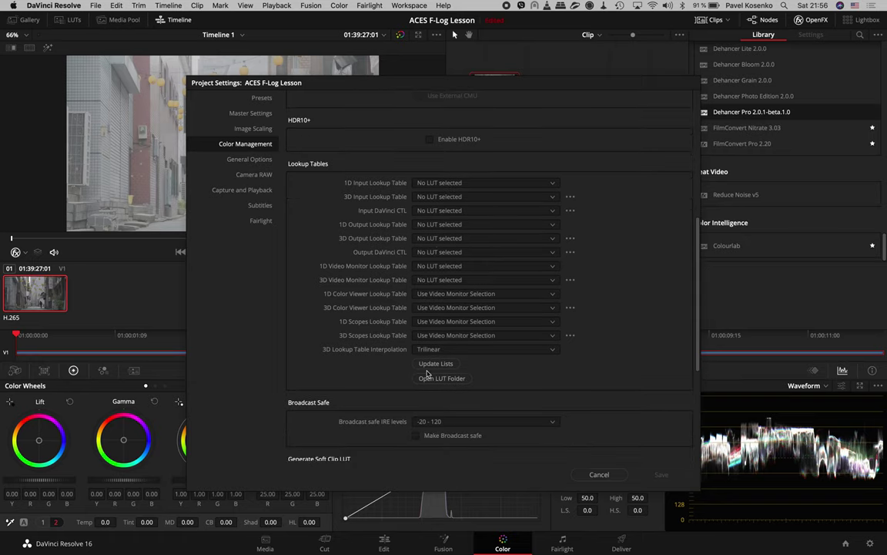
Move the Dehancer folder from the Desktop into Resolve's LUT folder, then return to Resolve
click(445, 378)
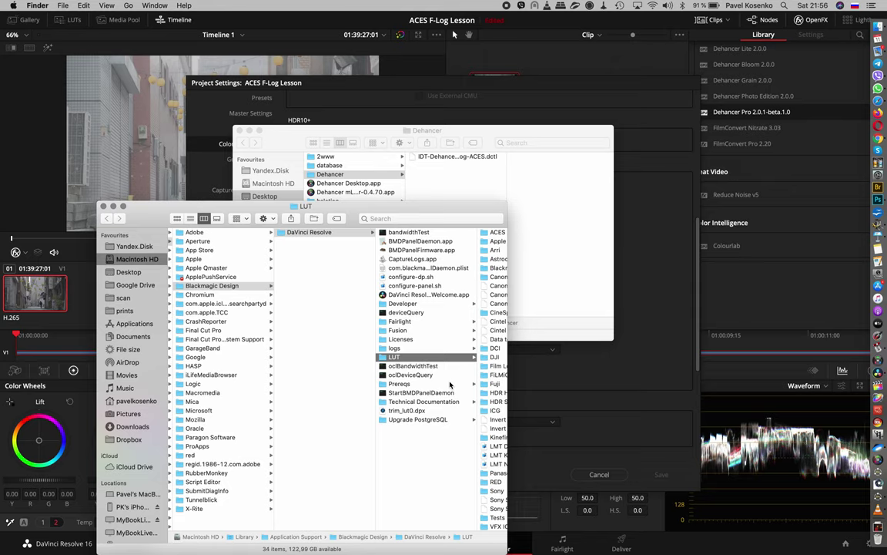
scroll(346, 367, right, 3)
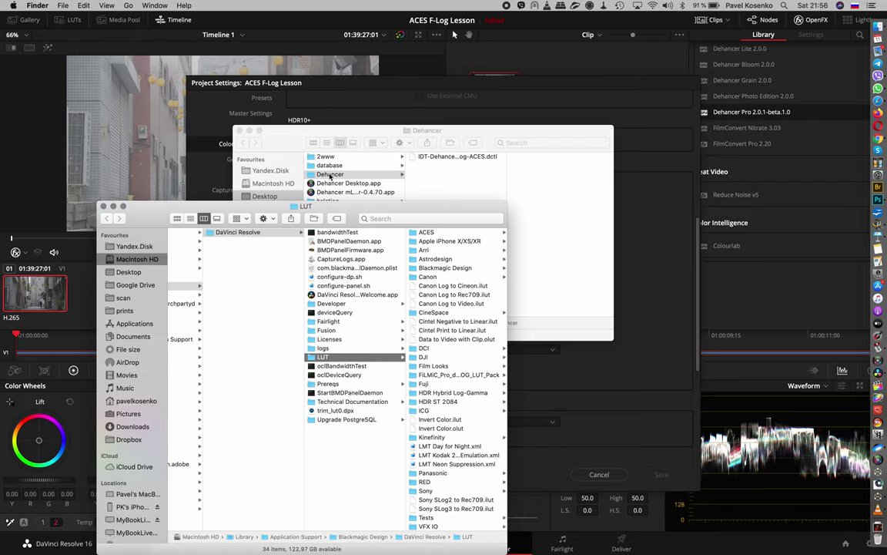
drag(330, 176, 347, 349)
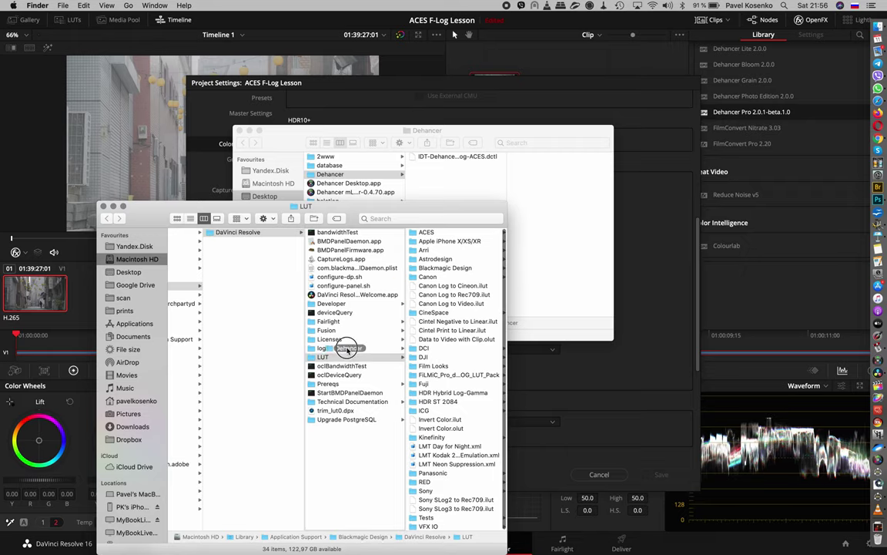
drag(347, 349, 323, 357)
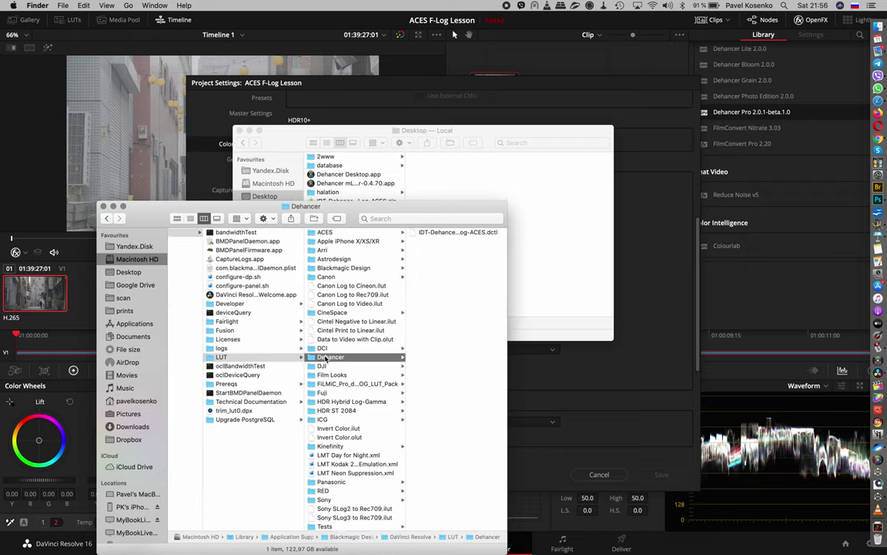
click(535, 102)
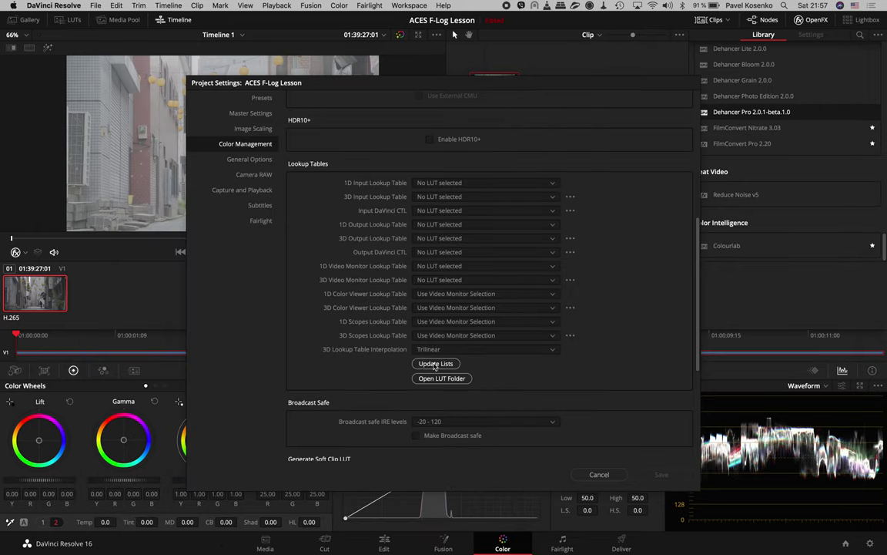
Update the LUT and DCTL lists under Lookup Tables and save the project settings
click(436, 364)
click(661, 474)
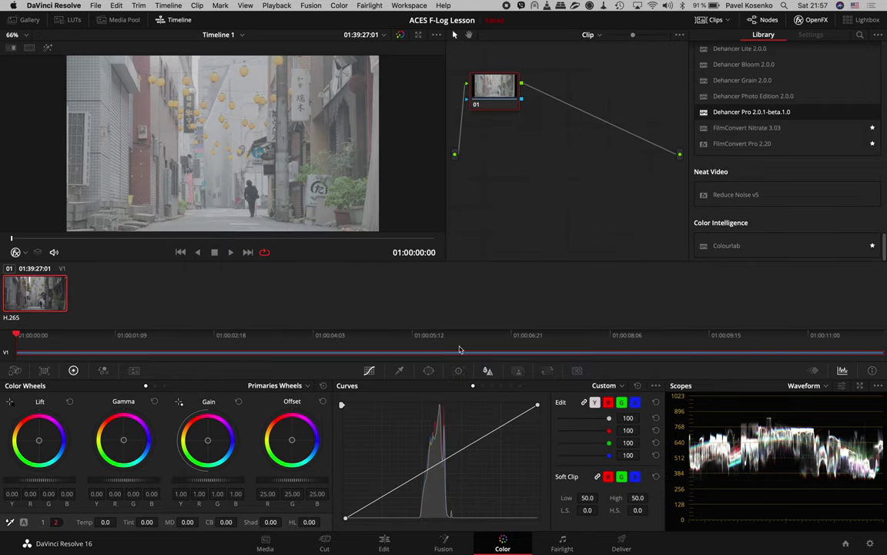
Apply DaVinci CTL > Dehancer > IDT-Dehancer-F-Log-ACES to the alley clip from its thumbnail menu
right_click(43, 285)
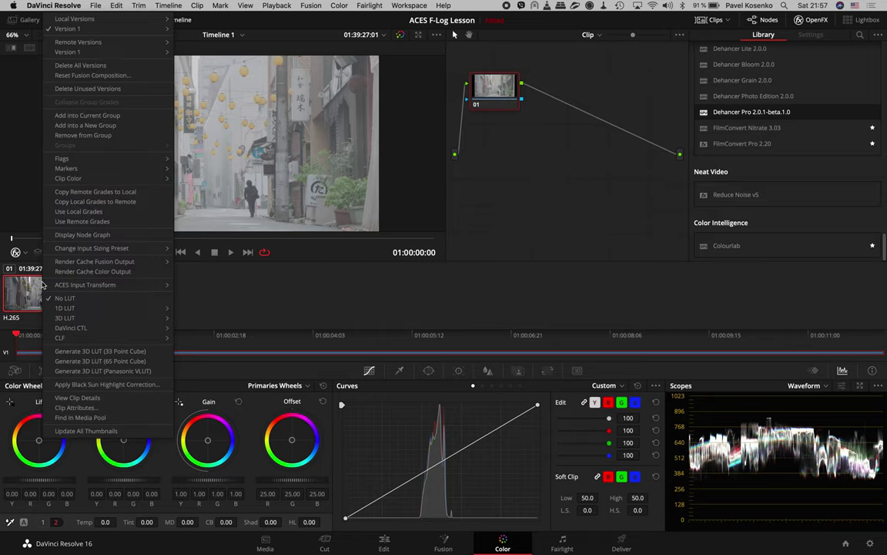
mouse_move(97, 331)
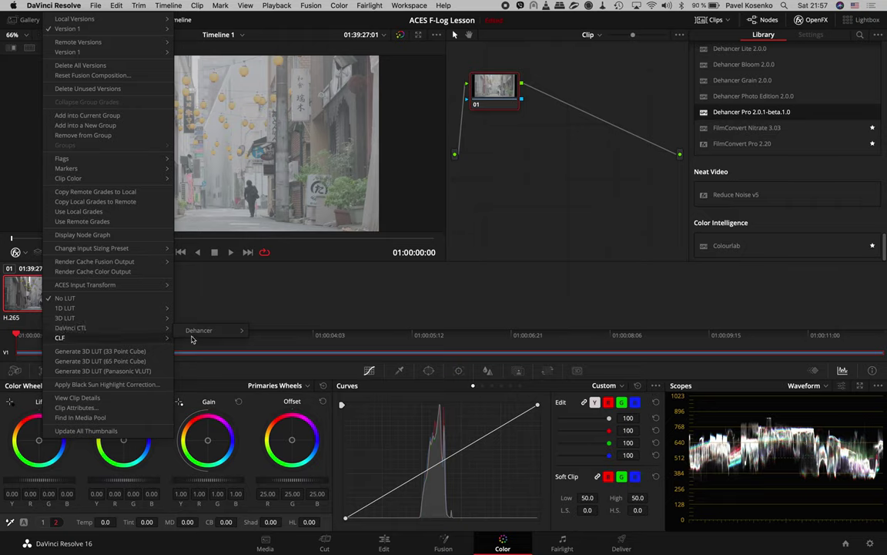
mouse_move(205, 335)
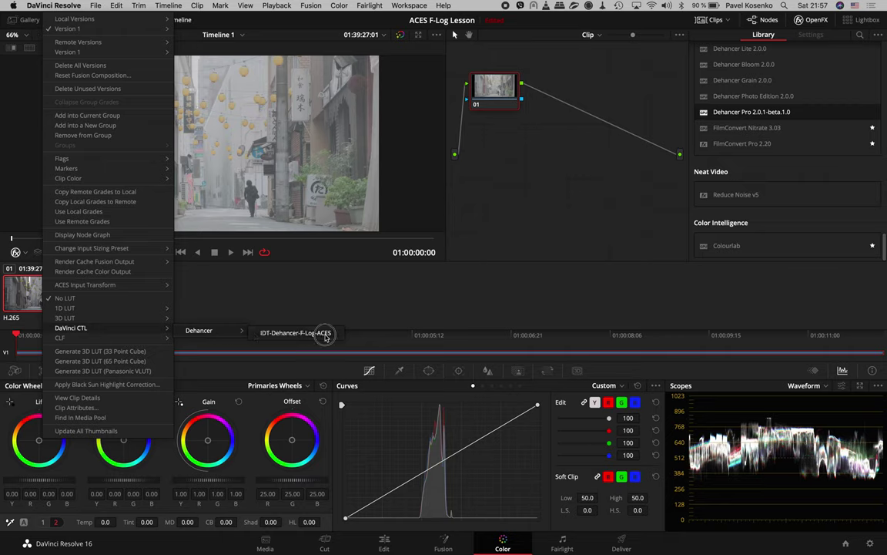
click(324, 338)
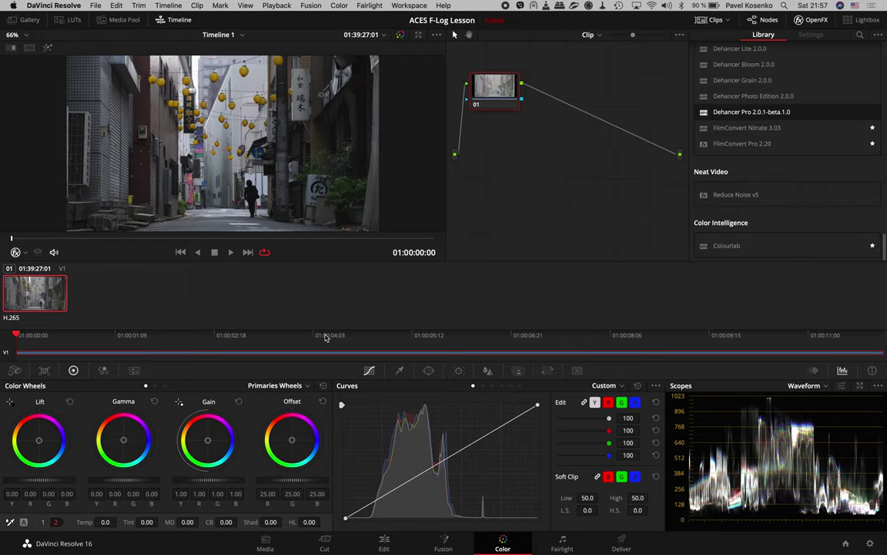
click(870, 544)
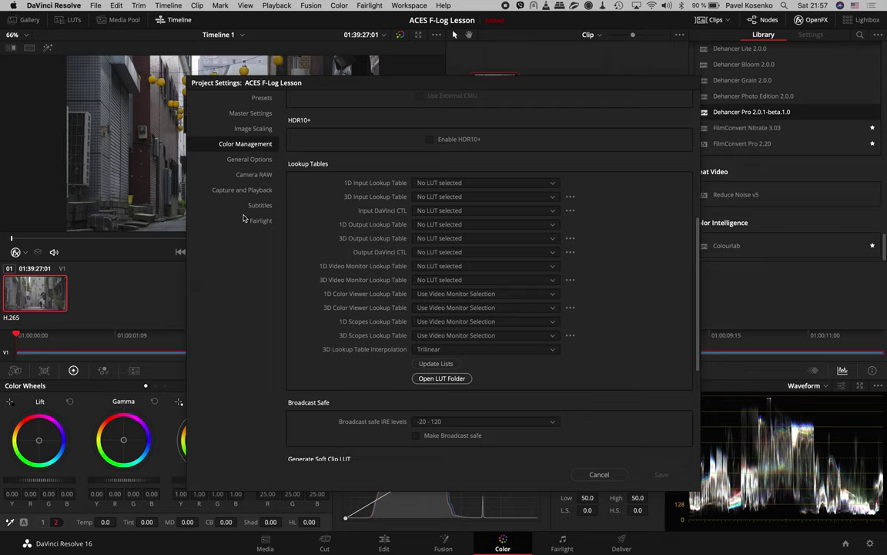
scroll(416, 154, up, 10)
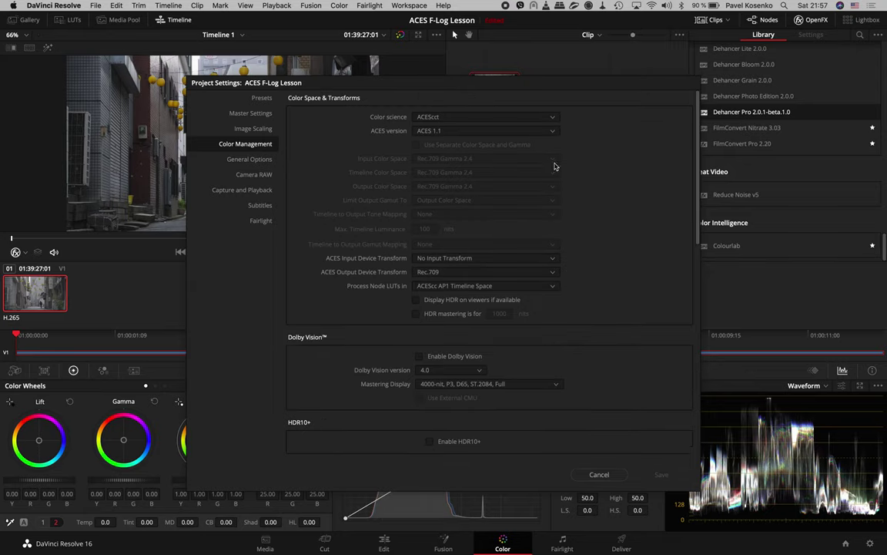
click(598, 474)
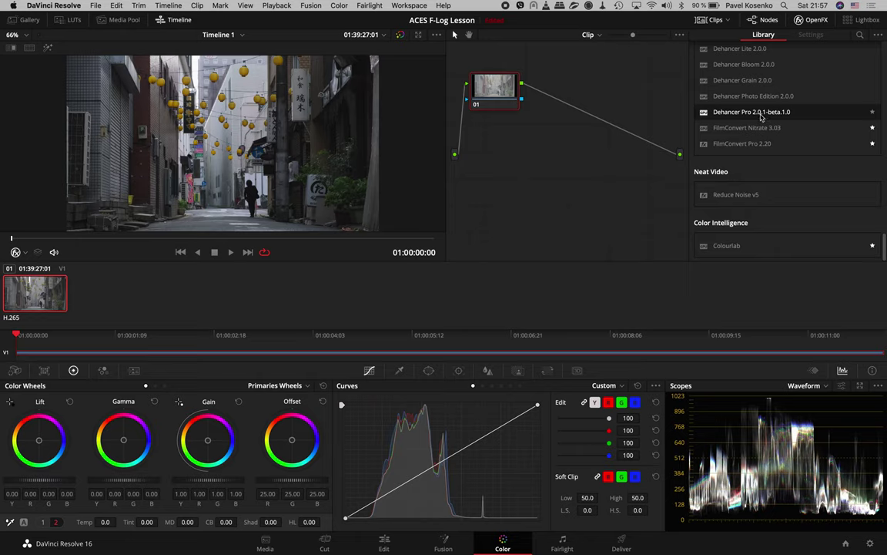
Insert a Dehancer Pro node after the clip's node with input source ACEScct (AP1)
drag(761, 116, 576, 114)
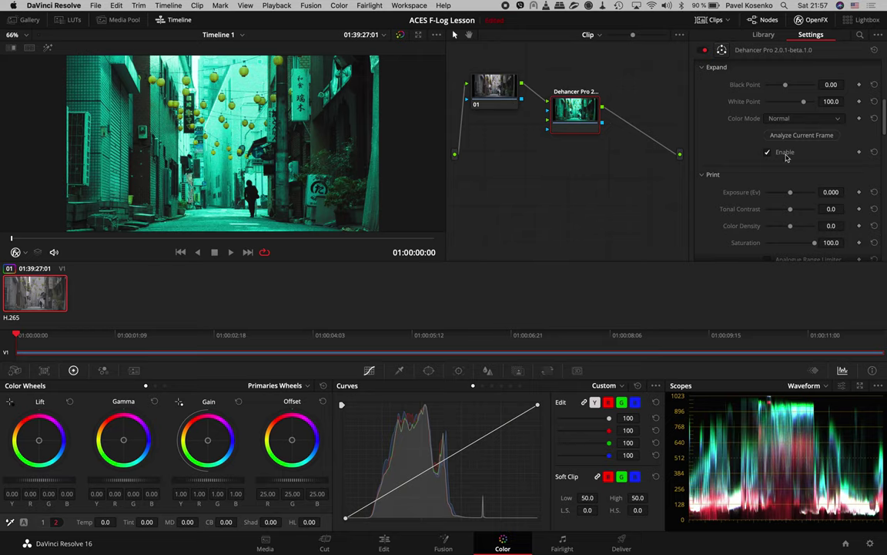
click(800, 85)
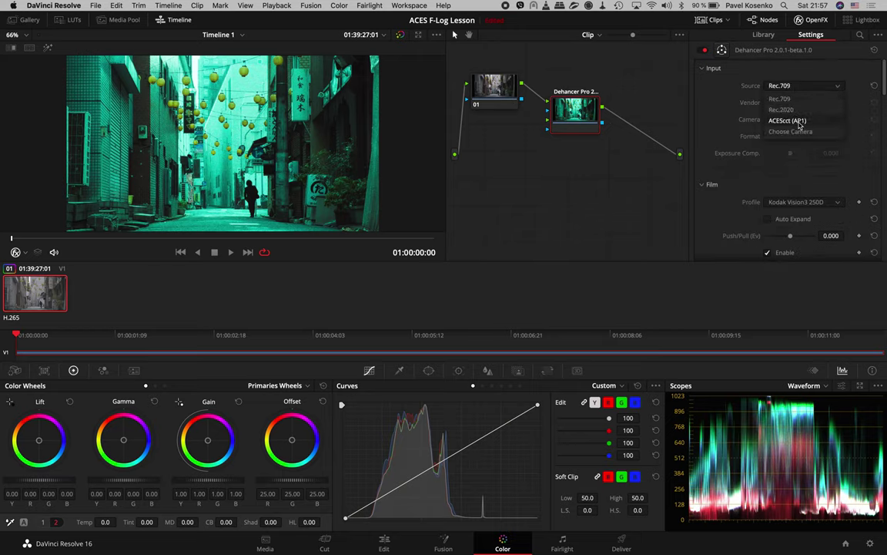
click(799, 121)
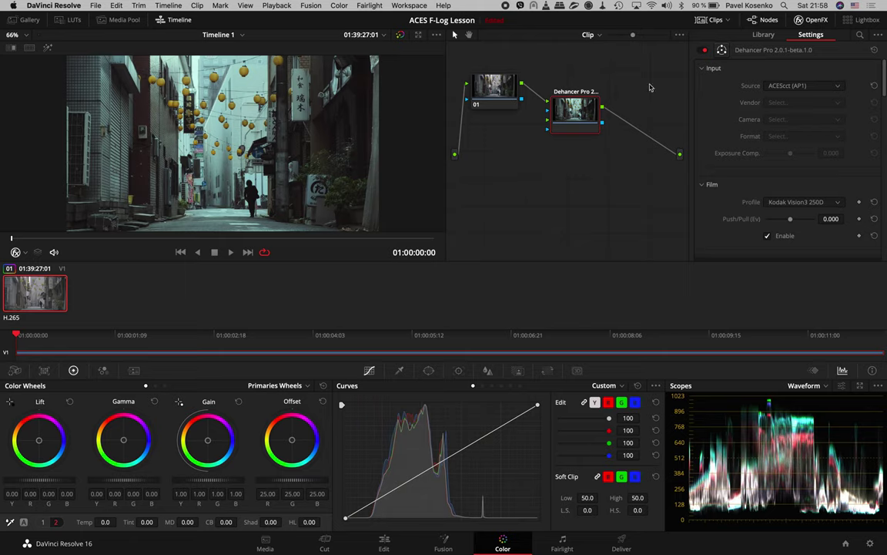
Choose the Kodak Vision3 50D film profile and set print exposure to -0.246
scroll(771, 177, down, 1)
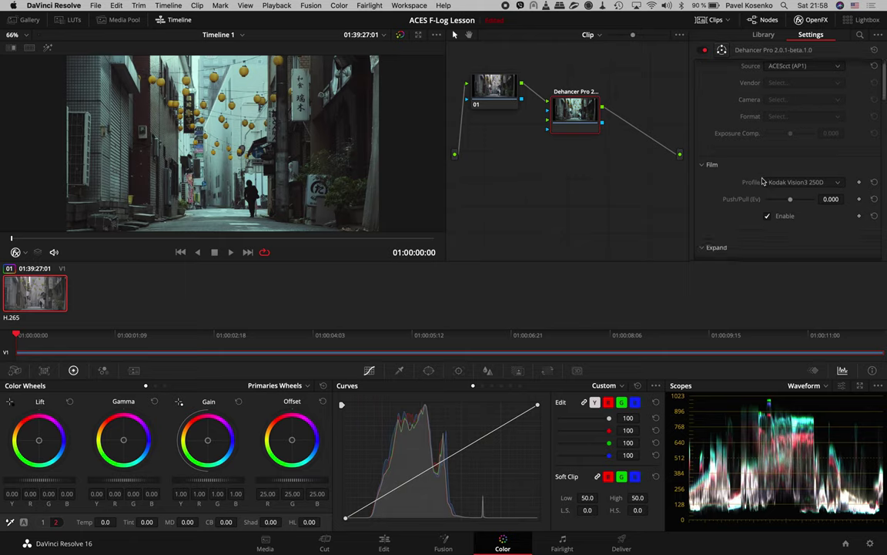
click(786, 181)
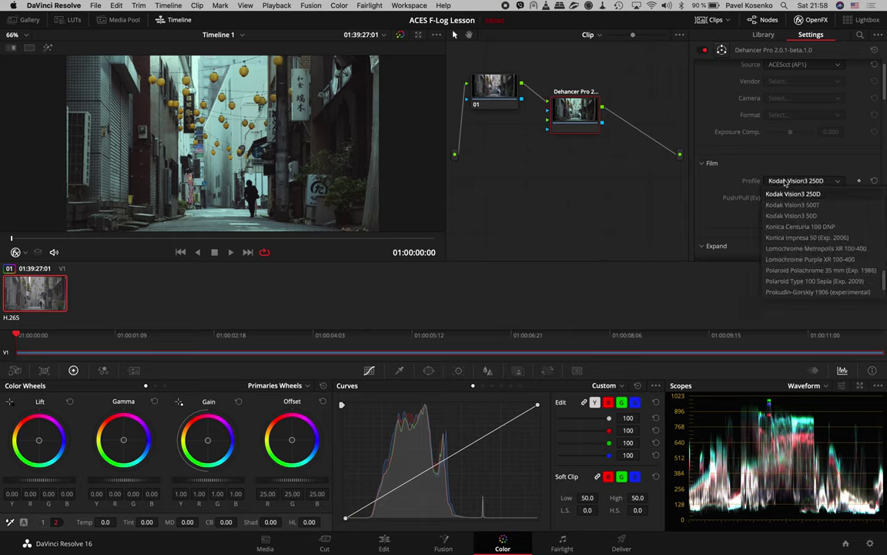
click(802, 217)
scroll(763, 184, down, 5)
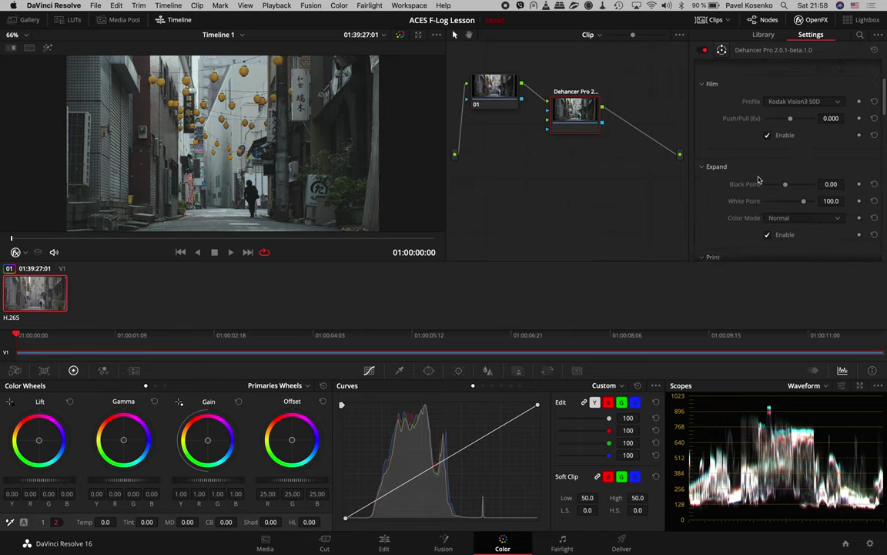
scroll(758, 180, down, 3)
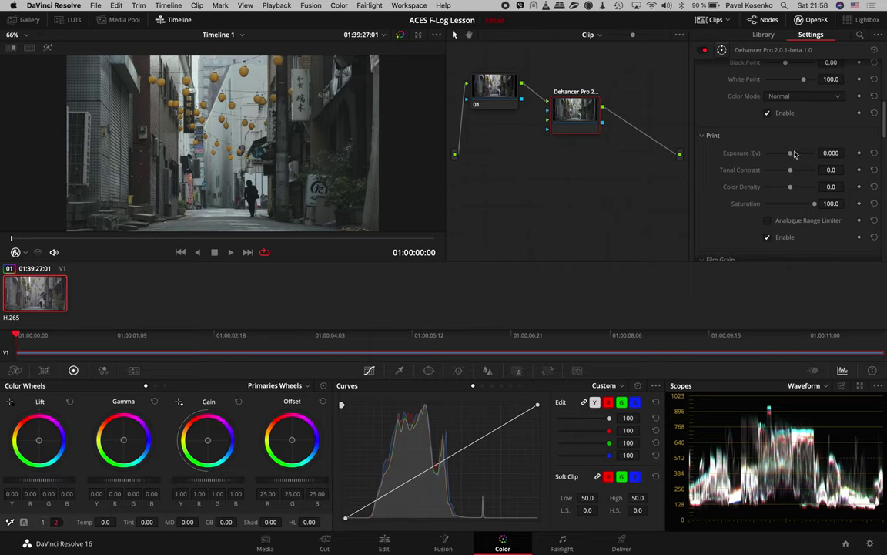
mouse_move(790, 170)
mouse_down()
mouse_move(801, 171)
mouse_move(789, 156)
mouse_move(797, 171)
mouse_up()
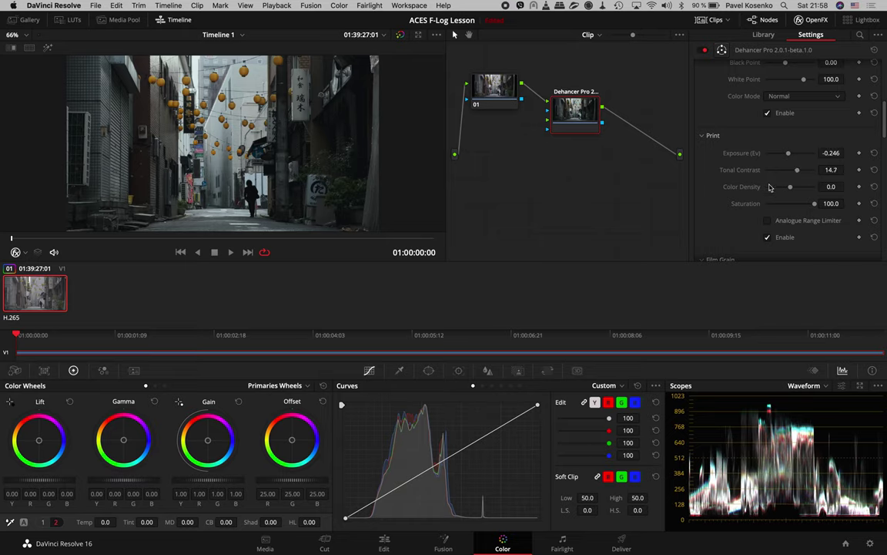
Set tonal contrast to 14.7, then toggle the vignette on and back off
scroll(745, 185, down, 4)
scroll(767, 188, down, 3)
scroll(767, 187, down, 3)
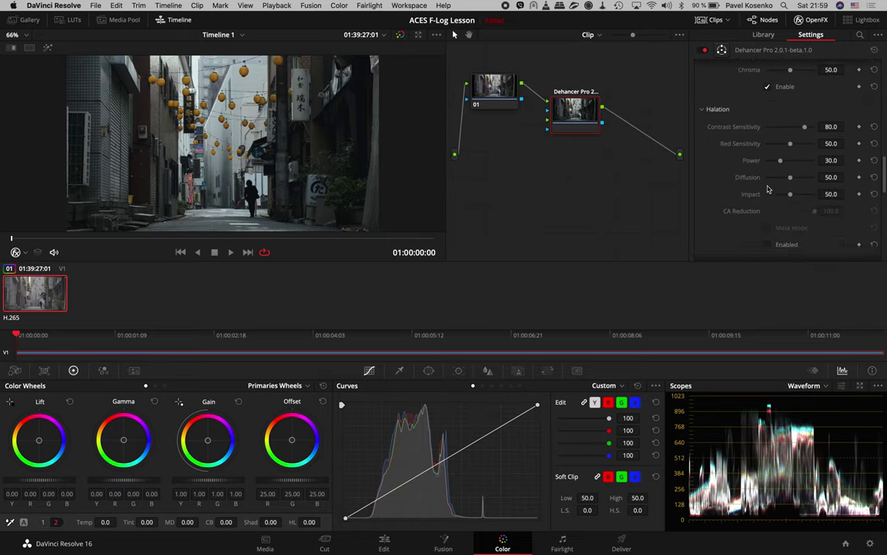
scroll(768, 188, down, 3)
scroll(767, 188, down, 2)
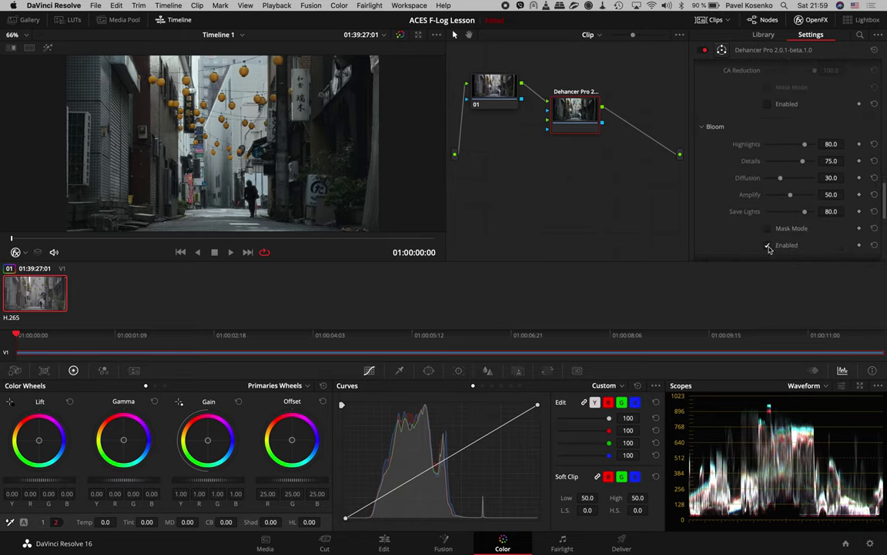
scroll(794, 196, down, 5)
scroll(798, 199, up, 1)
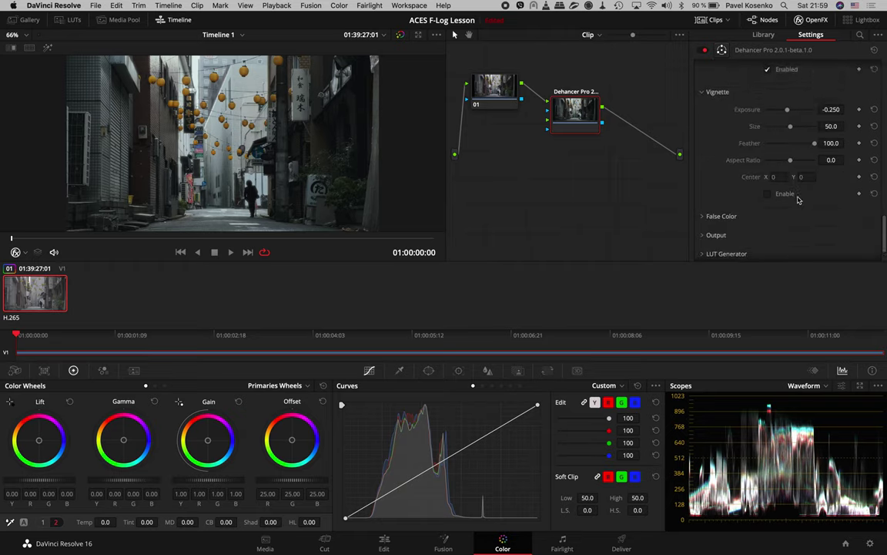
click(768, 194)
click(768, 194)
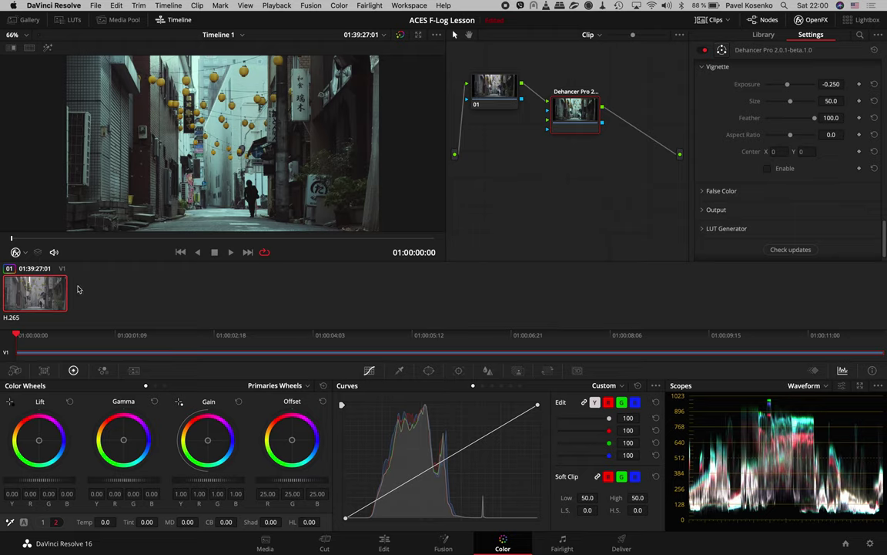
right_click(38, 290)
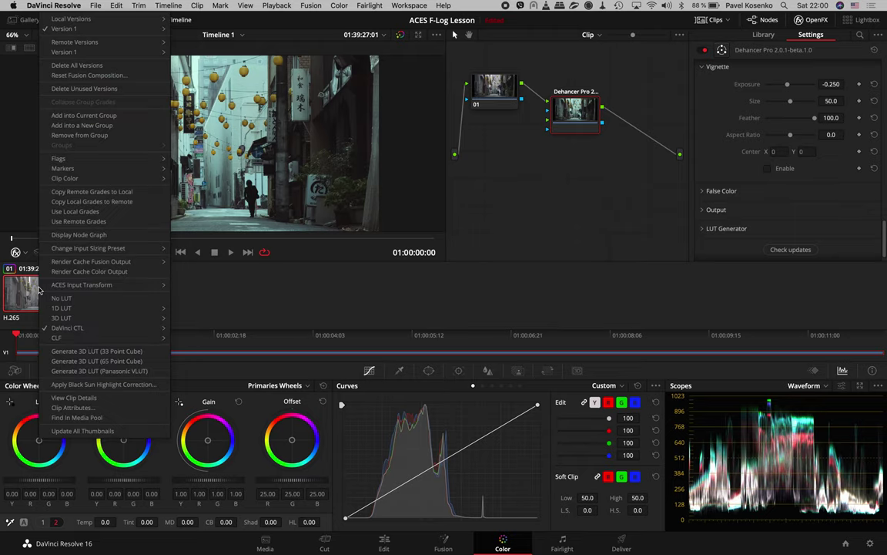
mouse_move(69, 329)
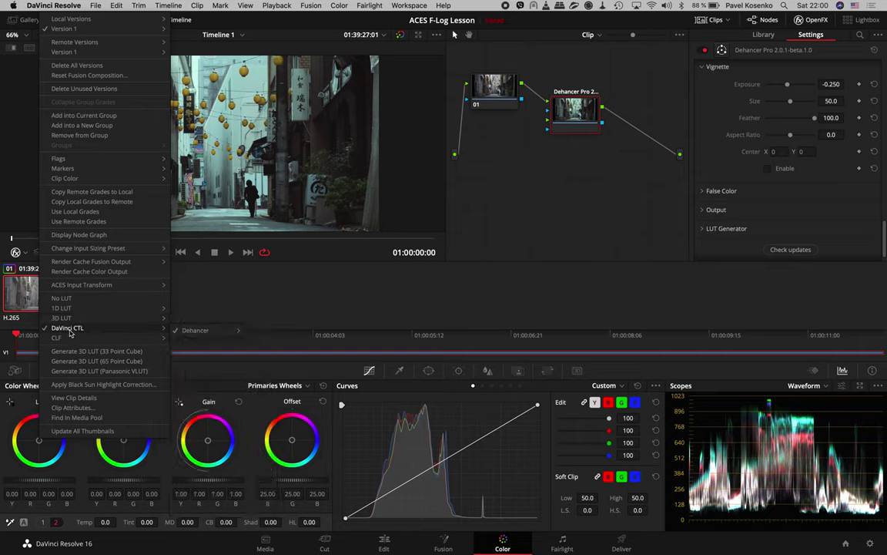
mouse_move(198, 337)
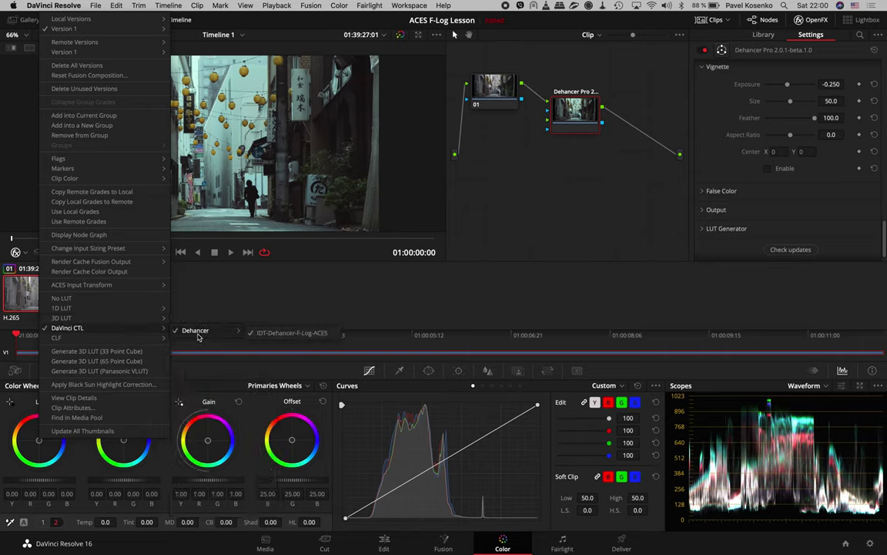
click(275, 336)
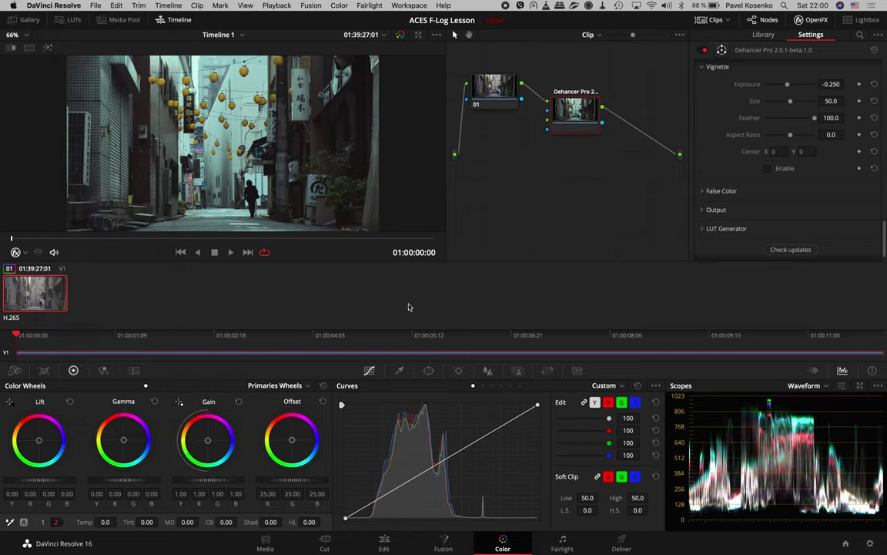